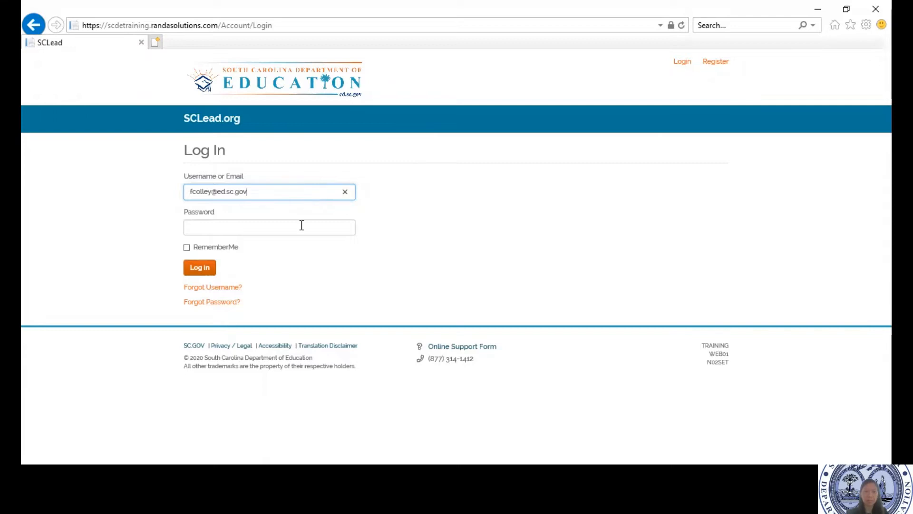
- Enter the account password and log in to the training site
{"action": "left_click", "coordinate": [301, 225]}
{"action": "type", "text": "••••••••••••"}
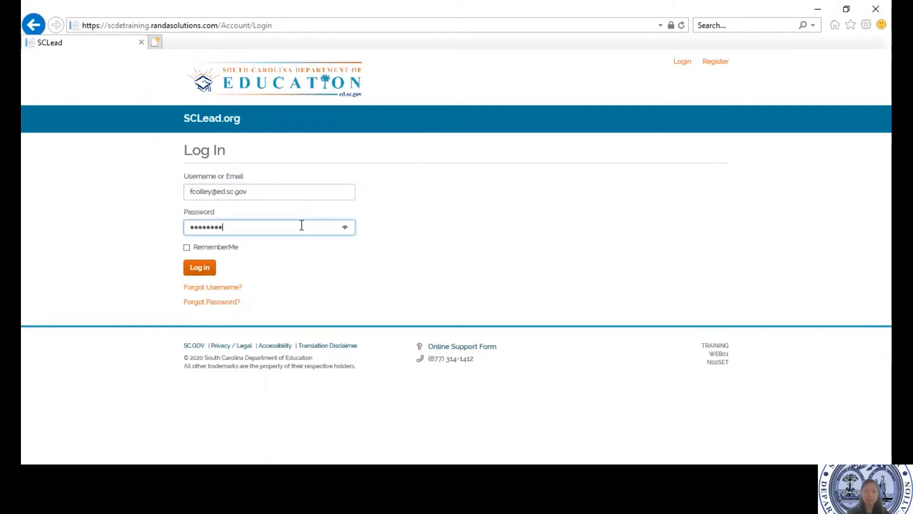
{"action": "key", "text": "Return"}
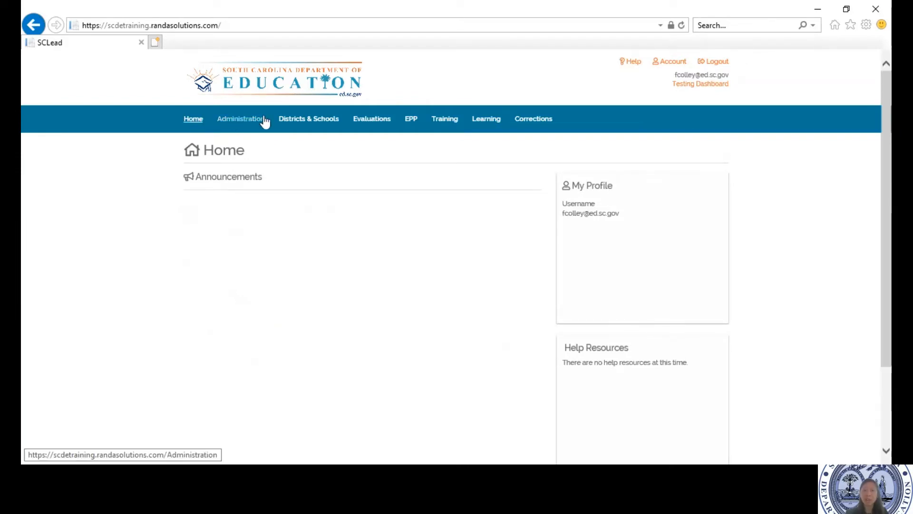
- Open the staff list of ColleyDistrict12736 Elementary School through its district, code 6933
{"action": "left_click", "coordinate": [314, 122]}
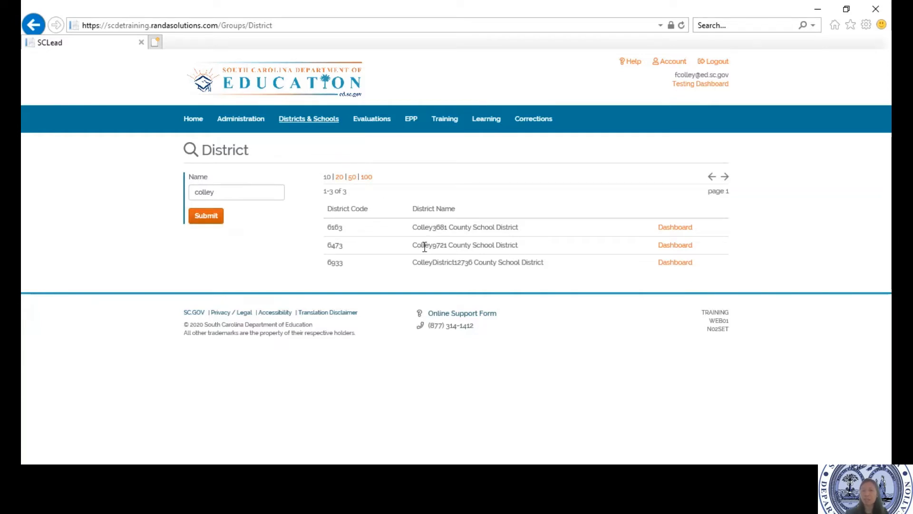
{"action": "left_click", "coordinate": [684, 263]}
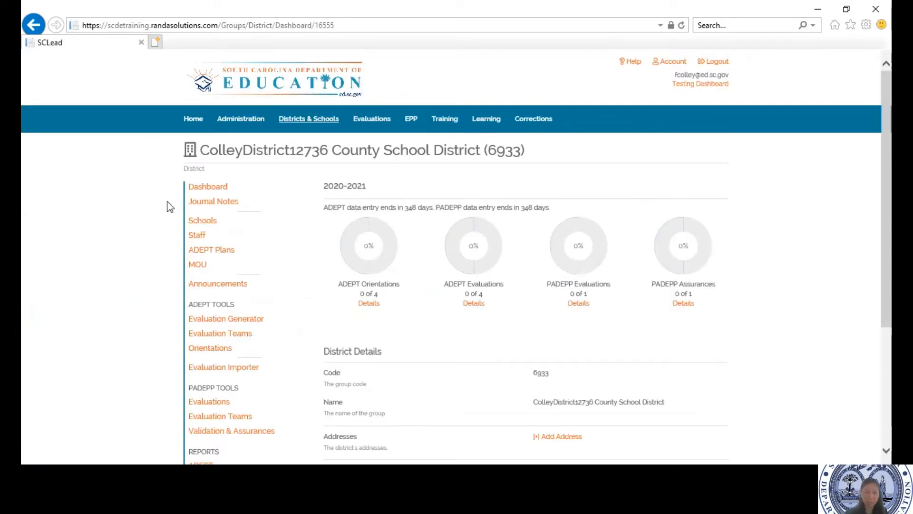
{"action": "left_click", "coordinate": [205, 221]}
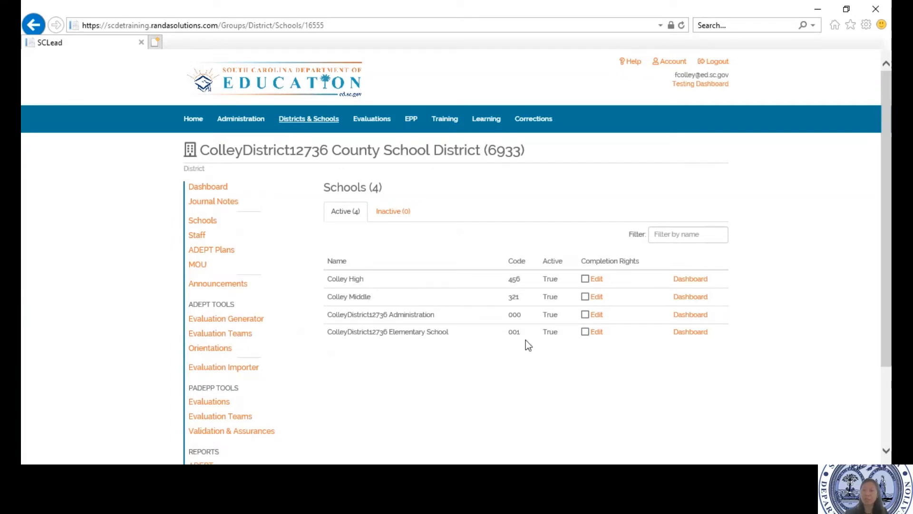
{"action": "left_click", "coordinate": [689, 338]}
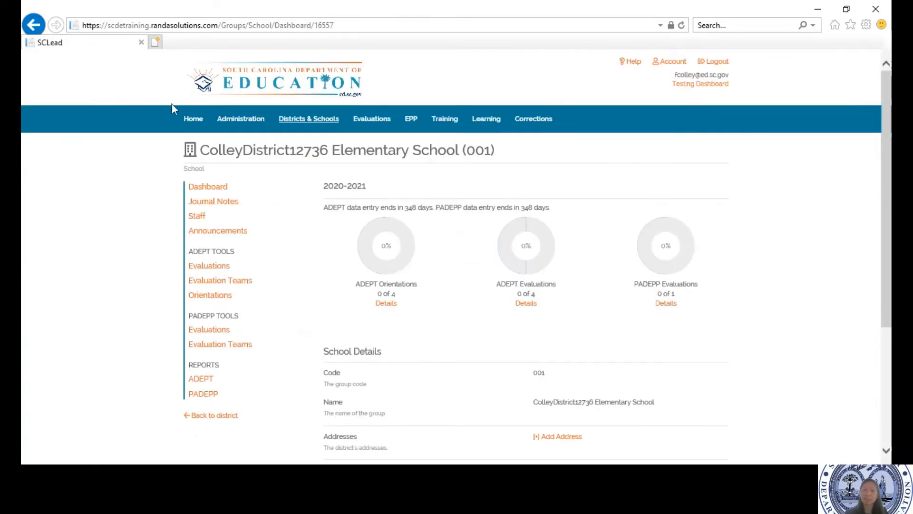
{"action": "left_click", "coordinate": [197, 218]}
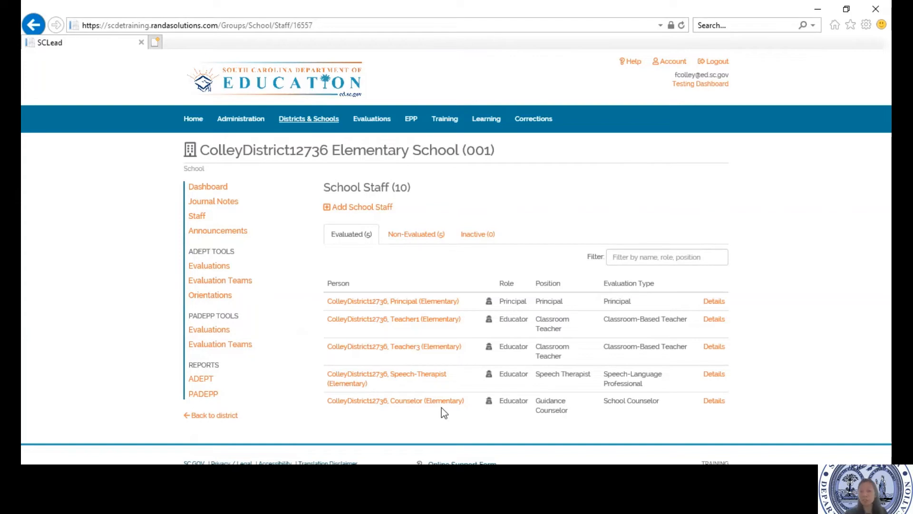
- Start a new school staff record and search by last name to select Teacher2 (Elementary) as the person
{"action": "left_click", "coordinate": [375, 209]}
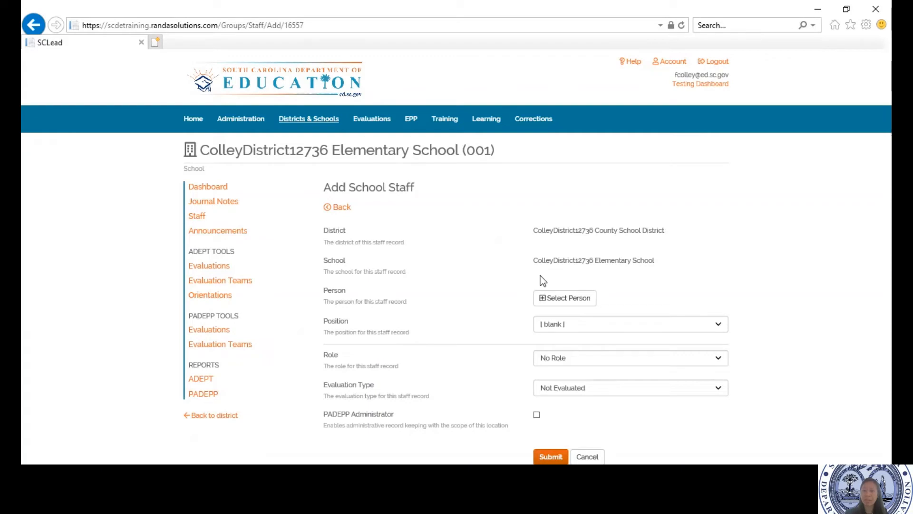
{"action": "left_click", "coordinate": [567, 300]}
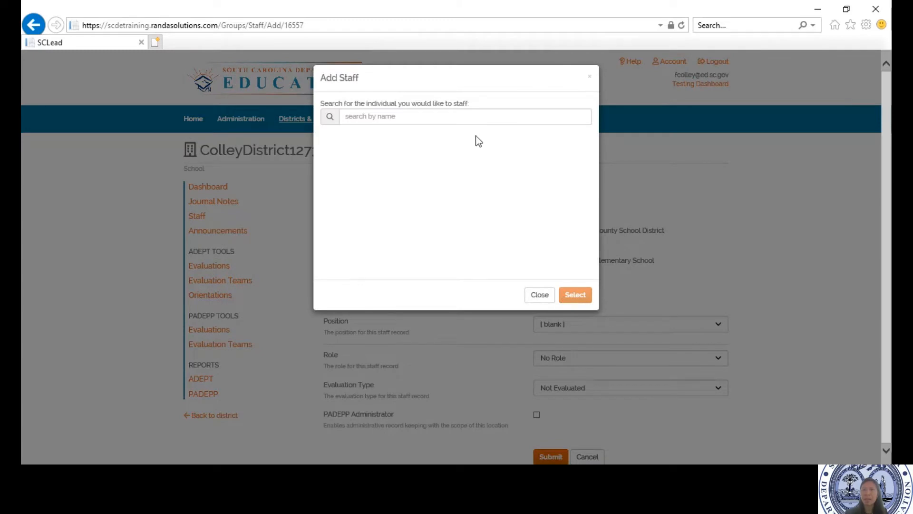
{"action": "left_click", "coordinate": [470, 118]}
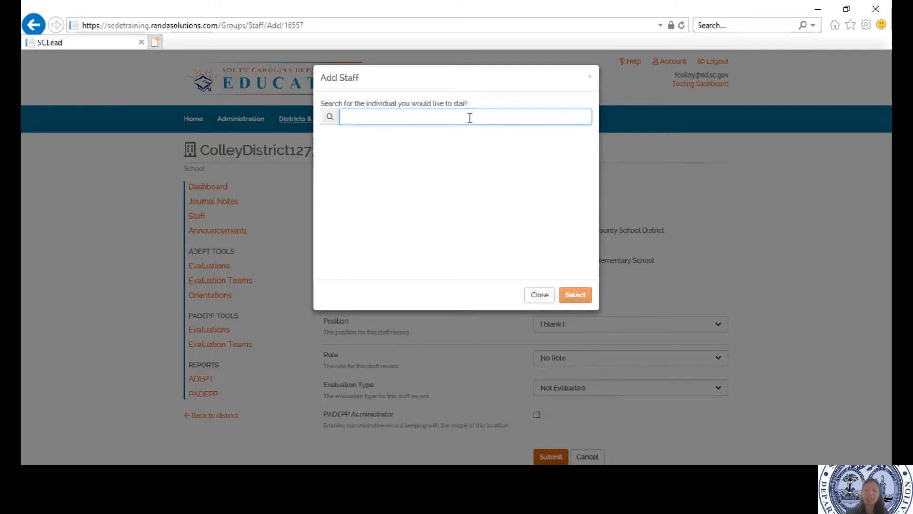
{"action": "type", "text": "coll"}
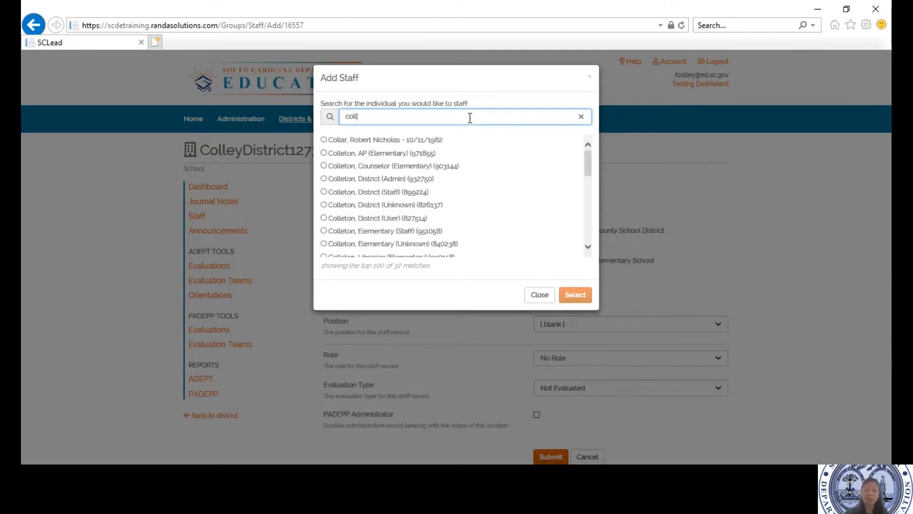
{"action": "type", "text": "ey,"}
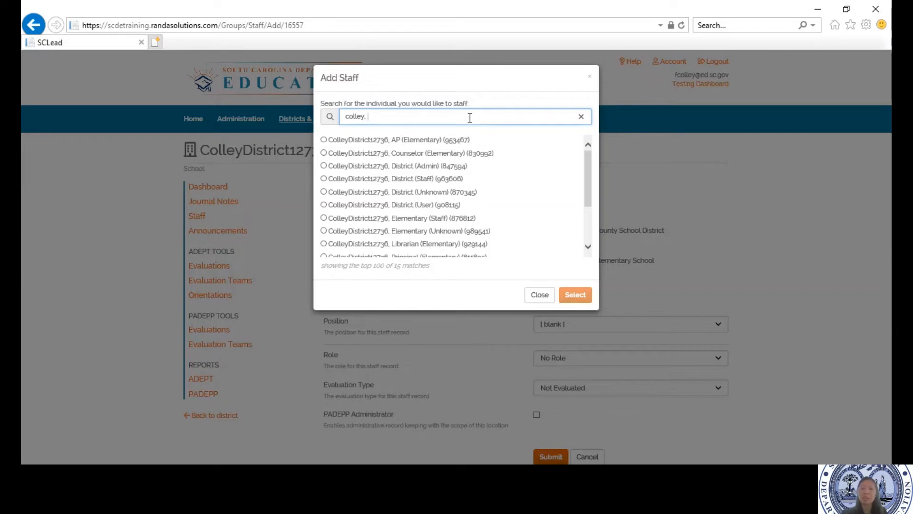
{"action": "key", "text": "BackSpace"}
{"action": "key", "text": "BackSpace"}
{"action": "left_click", "coordinate": [589, 171]}
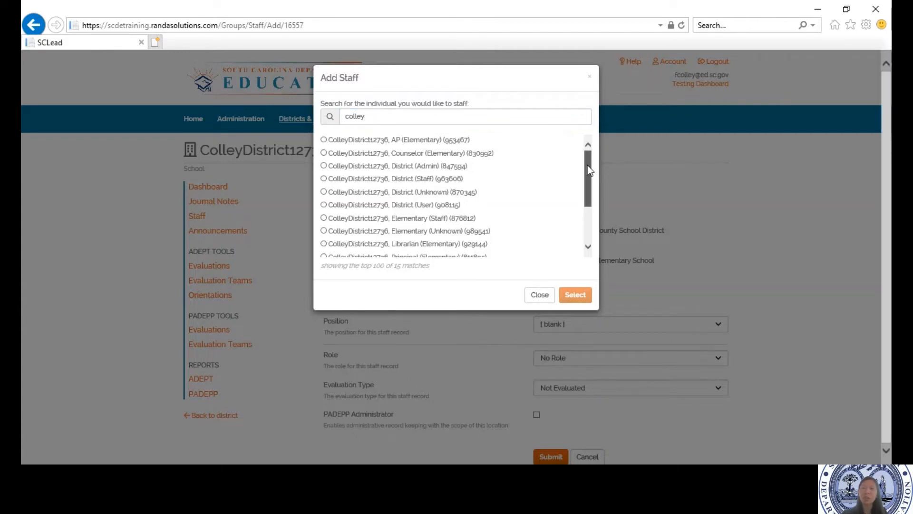
{"action": "left_click_drag", "start_coordinate": [588, 171], "coordinate": [588, 224]}
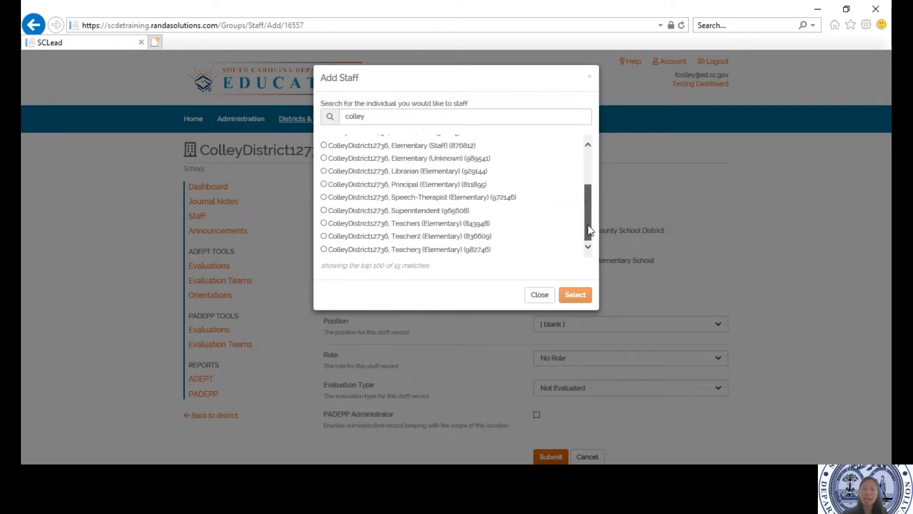
{"action": "left_click", "coordinate": [324, 237]}
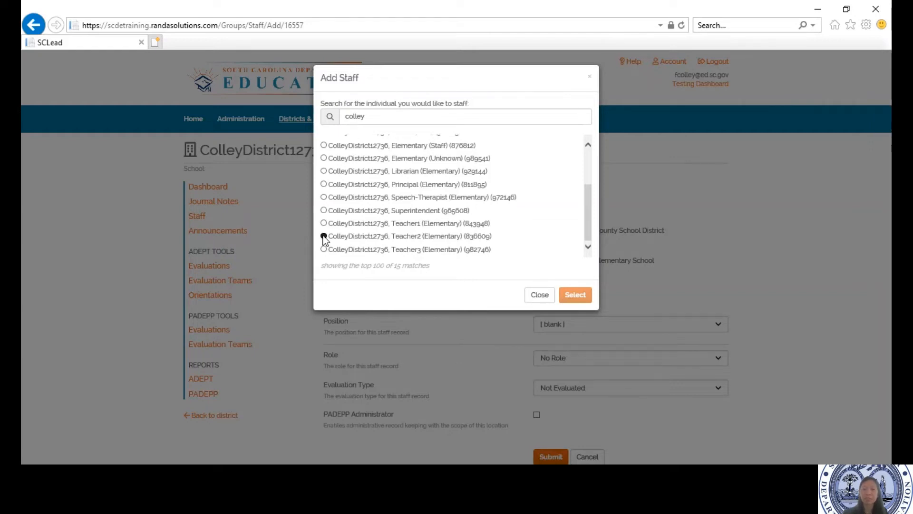
{"action": "left_click", "coordinate": [574, 296]}
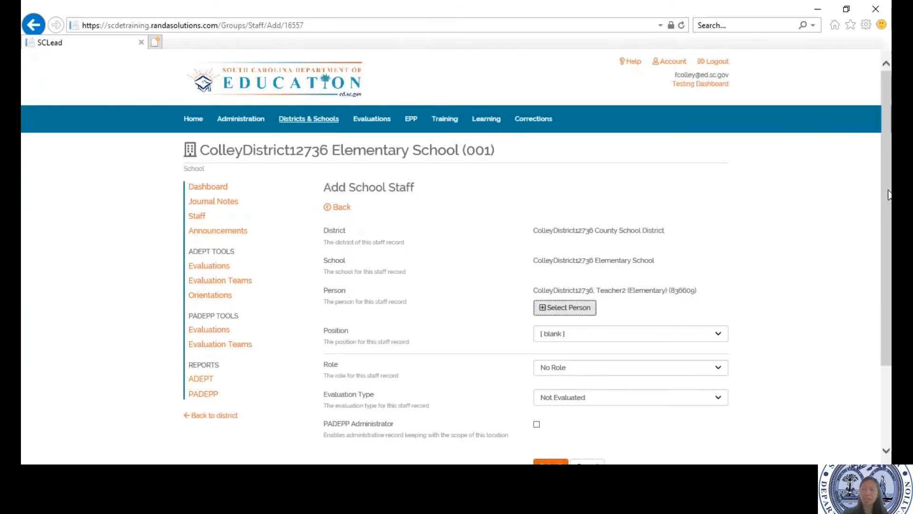
- Set the staff record's position to Special Education (Self-Contained) (06), role to Educator and evaluation type to Classroom-Based Teacher
{"action": "scroll", "coordinate": [887, 195], "scroll_direction": "down", "scroll_amount": 3}
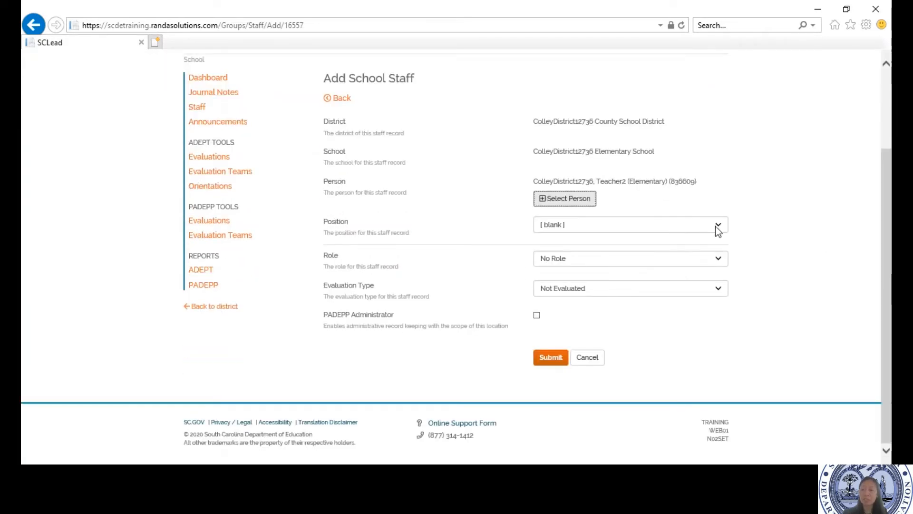
{"action": "left_click", "coordinate": [716, 225]}
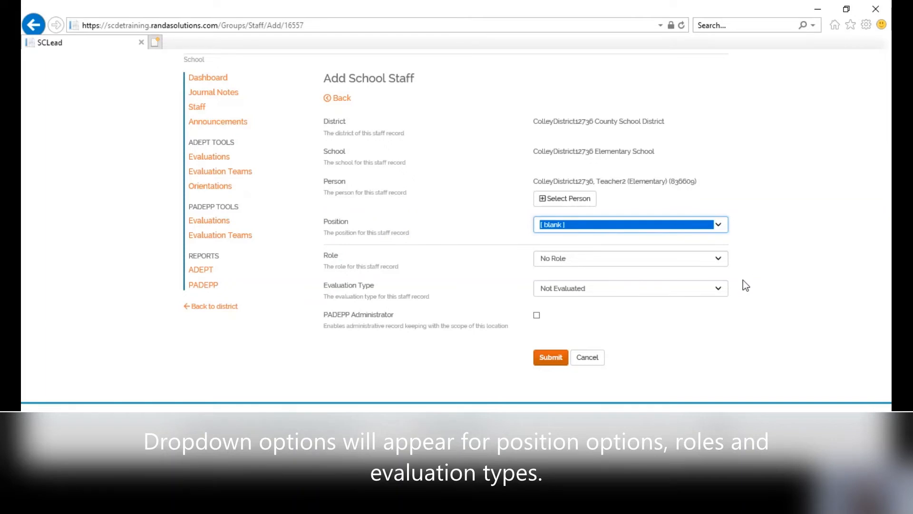
{"action": "left_click", "coordinate": [613, 370]}
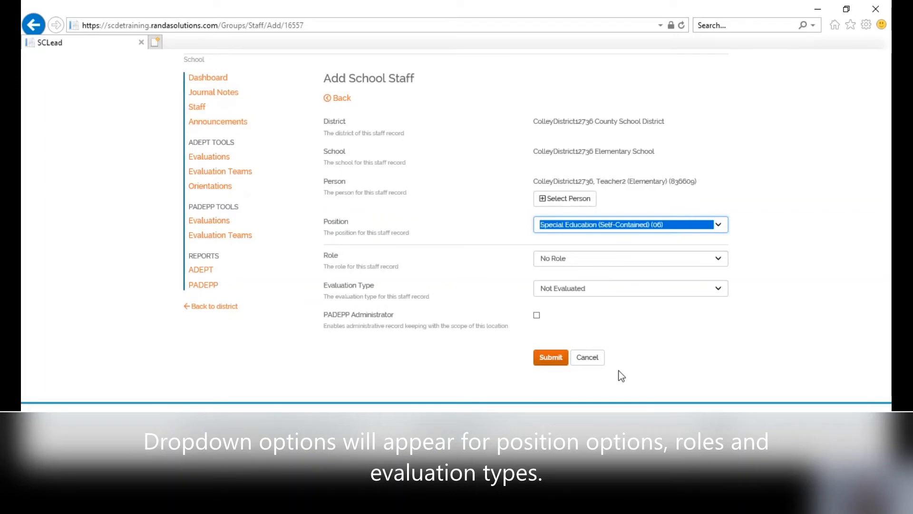
{"action": "left_click", "coordinate": [719, 258]}
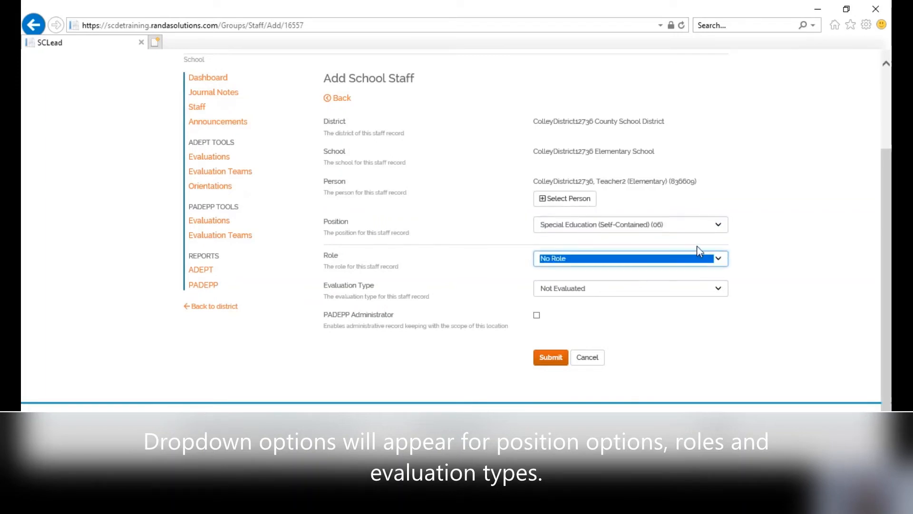
{"action": "key", "text": "Down"}
{"action": "key", "text": "Tab"}
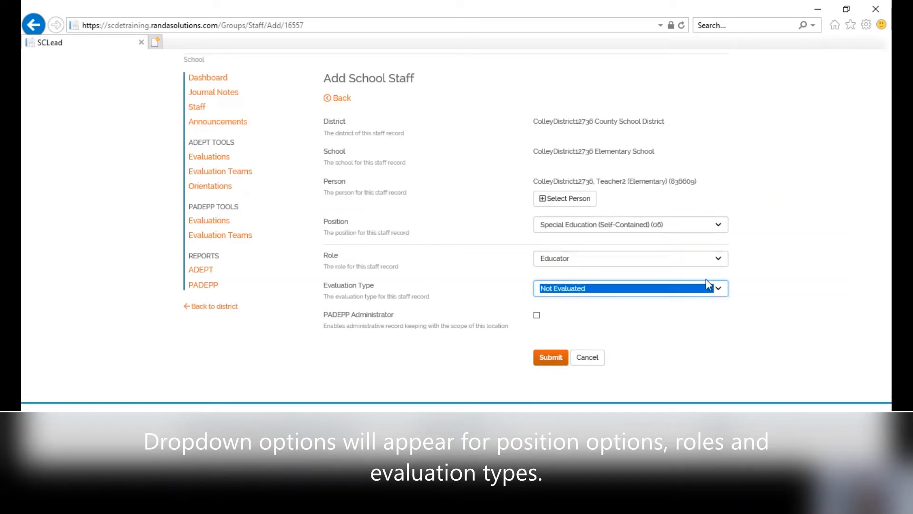
{"action": "key", "text": "Down"}
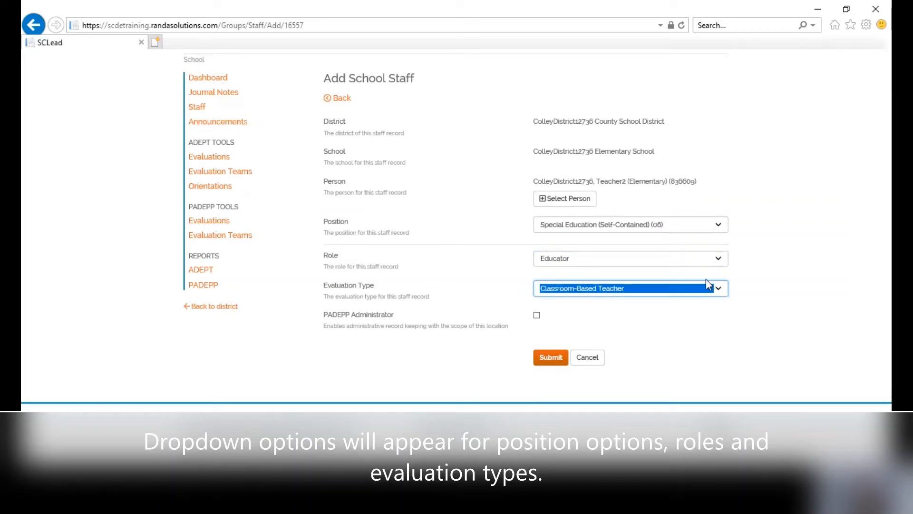
- Submit the new staff record and return to the elementary school's list of evaluated staff
{"action": "left_click", "coordinate": [549, 358]}
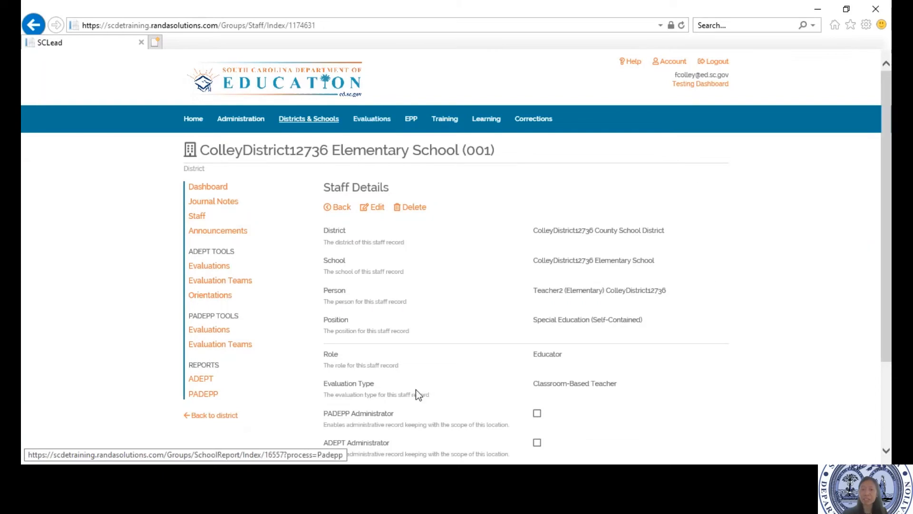
{"action": "left_click", "coordinate": [340, 215]}
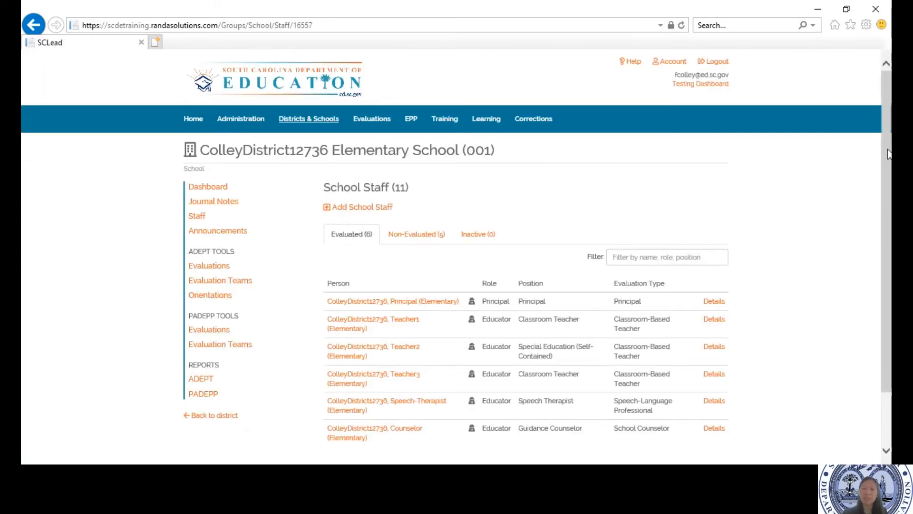
{"action": "left_click_drag", "start_coordinate": [888, 154], "coordinate": [883, 202]}
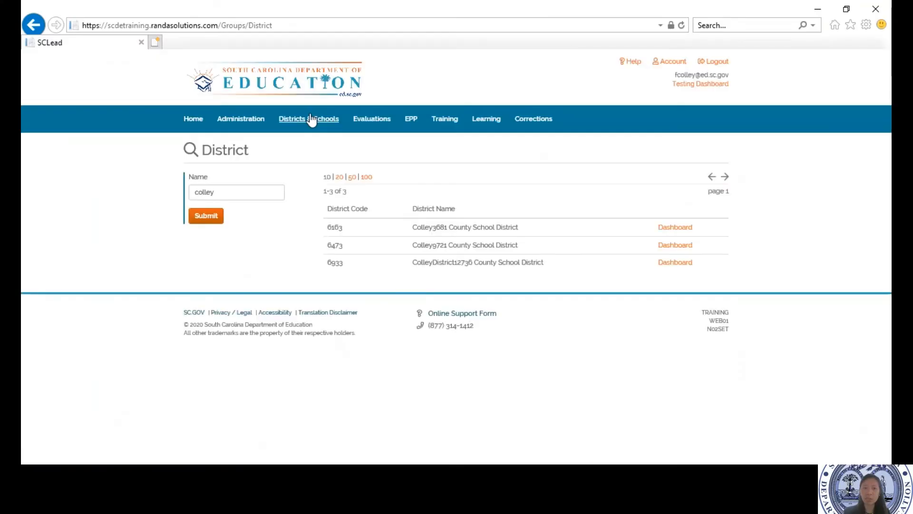
- Open the non-evaluated staff list of ColleyDistrict12736 Administration (000) in the same district
{"action": "left_click", "coordinate": [674, 263]}
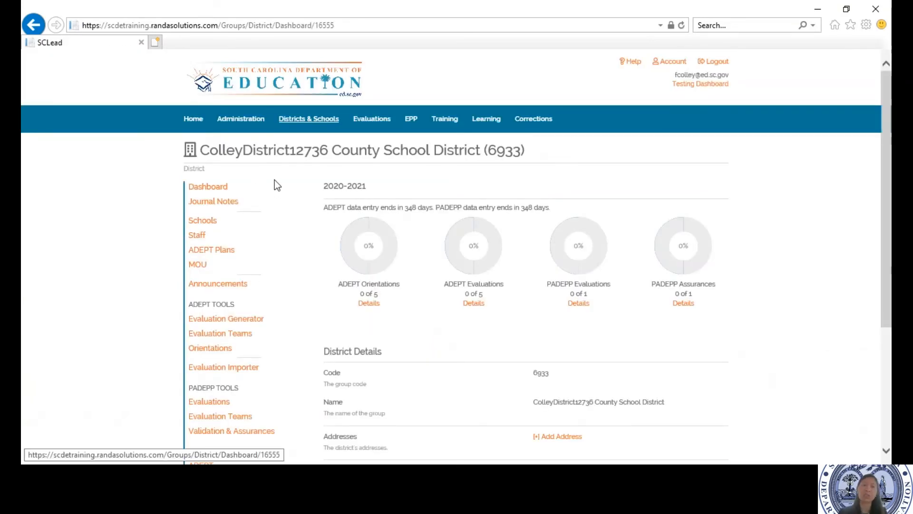
{"action": "left_click", "coordinate": [211, 223]}
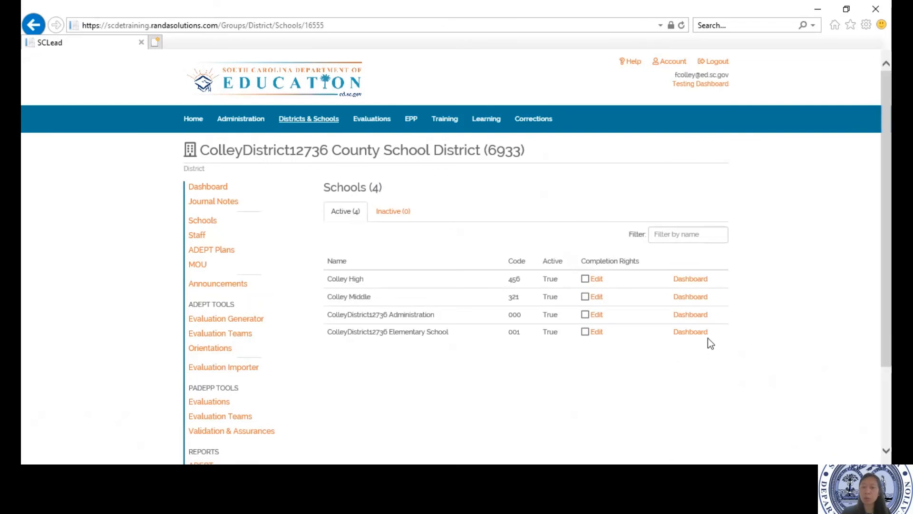
{"action": "left_click", "coordinate": [700, 315]}
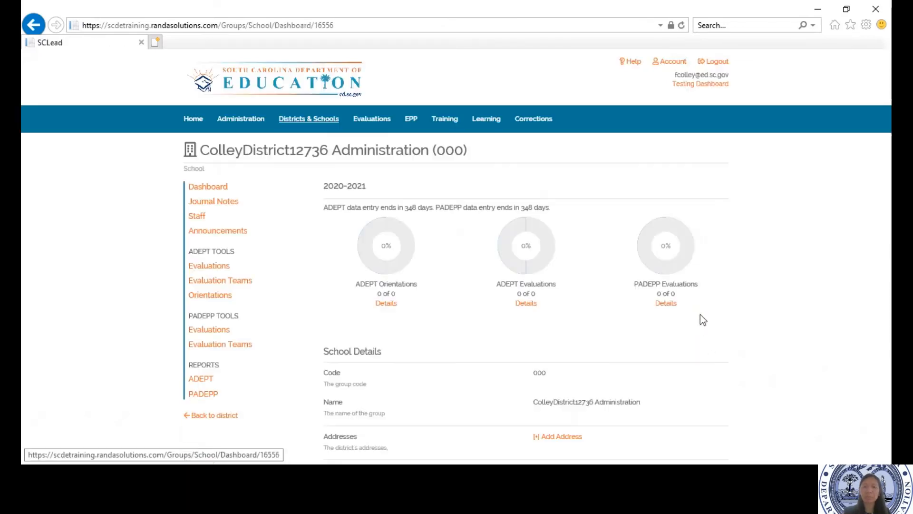
{"action": "left_click", "coordinate": [197, 217]}
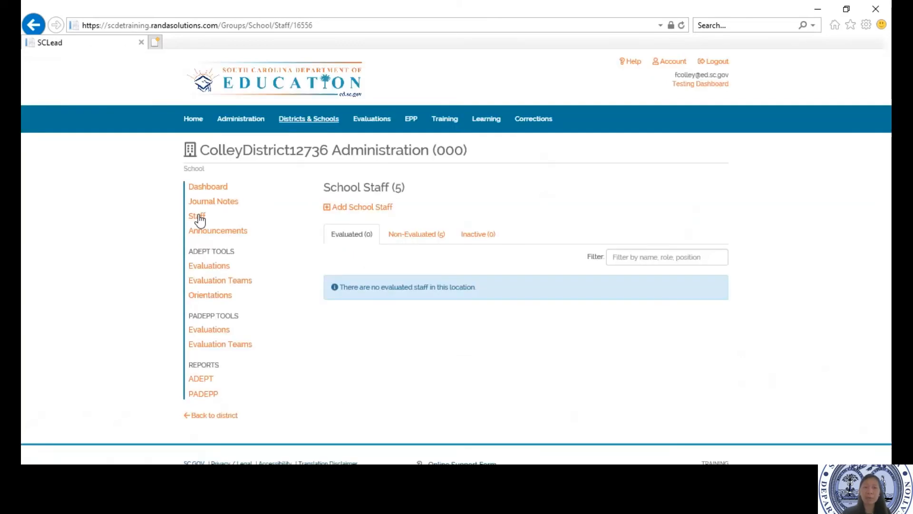
{"action": "left_click", "coordinate": [427, 237]}
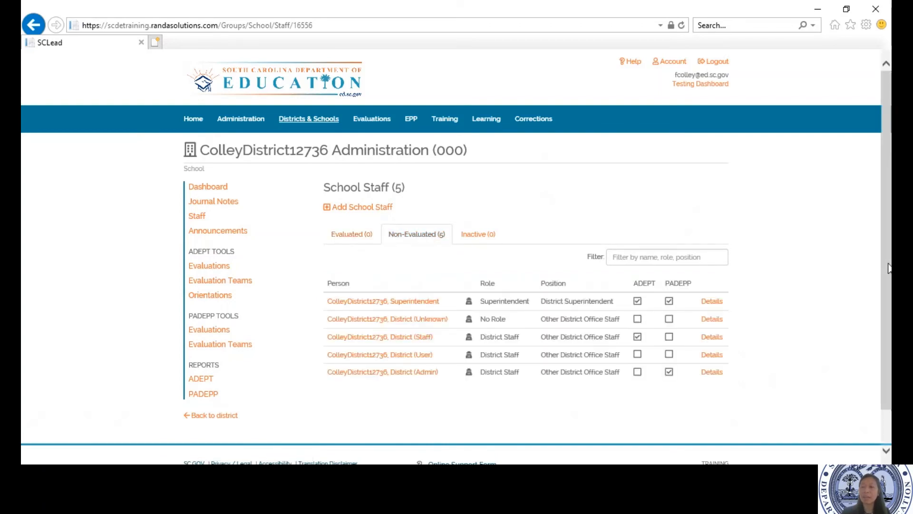
{"action": "scroll", "coordinate": [889, 268], "scroll_direction": "down", "scroll_amount": 1}
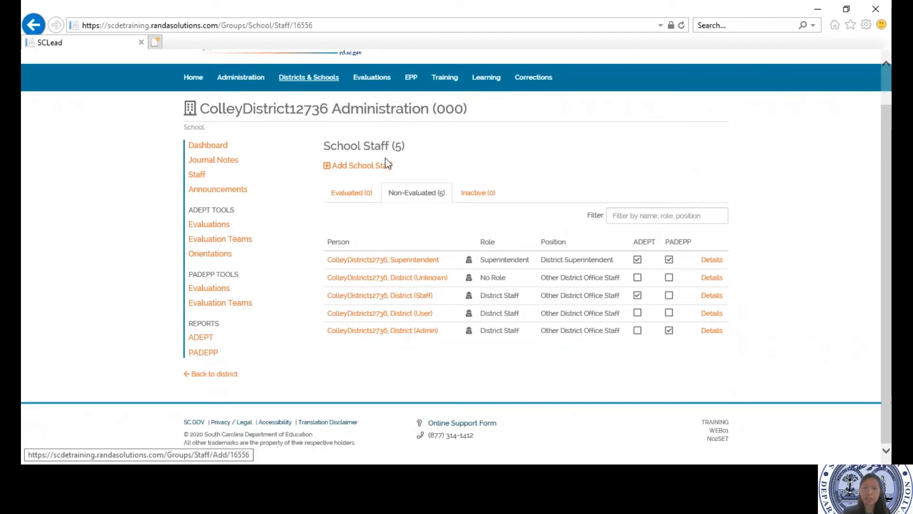
- Start a new staff record for the Administration location and search by partial last name to select the person
{"action": "left_click", "coordinate": [376, 166]}
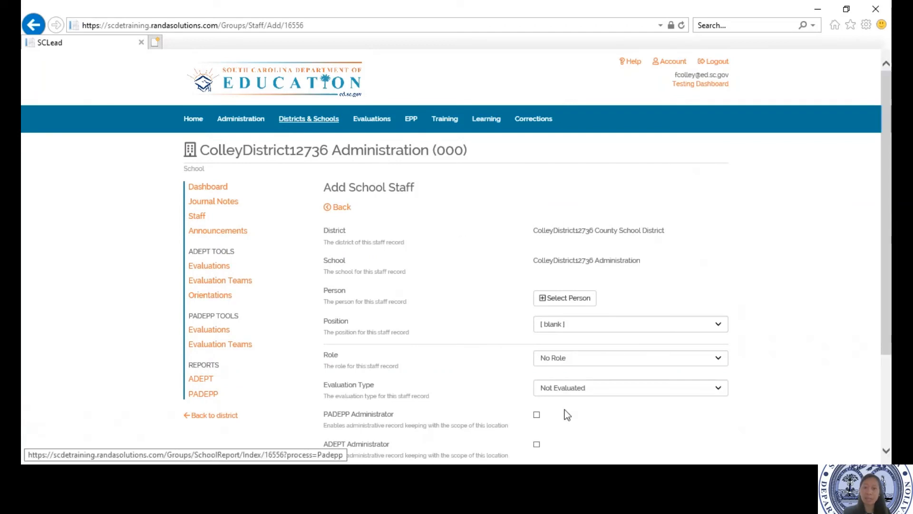
{"action": "left_click", "coordinate": [584, 298]}
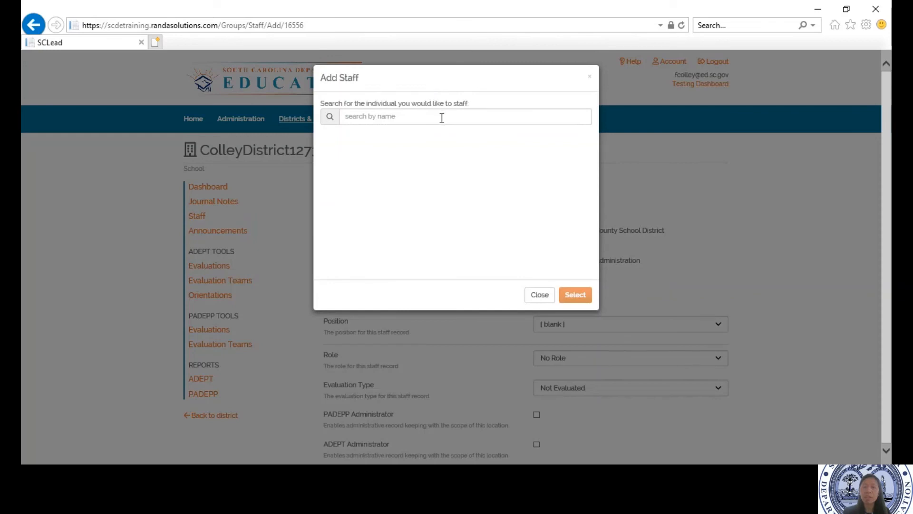
{"action": "left_click", "coordinate": [442, 118]}
{"action": "type", "text": "Sim"}
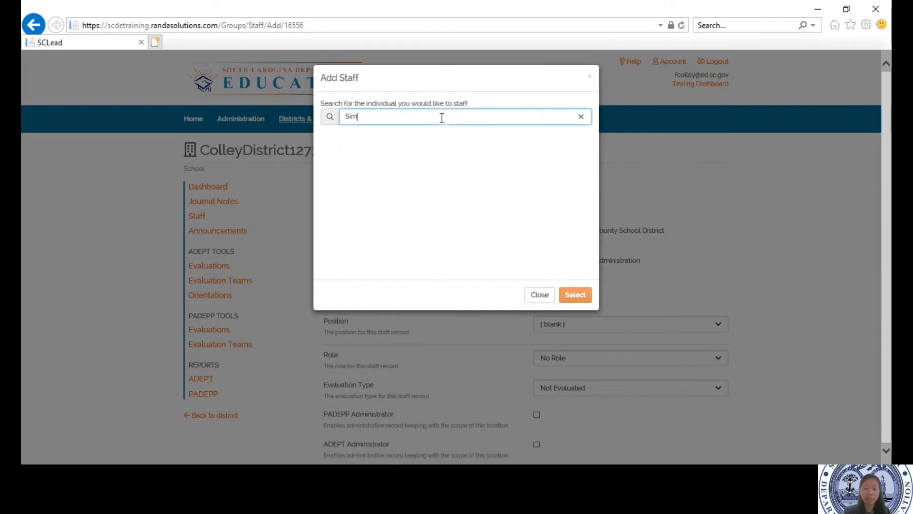
{"action": "type", "text": "ps"}
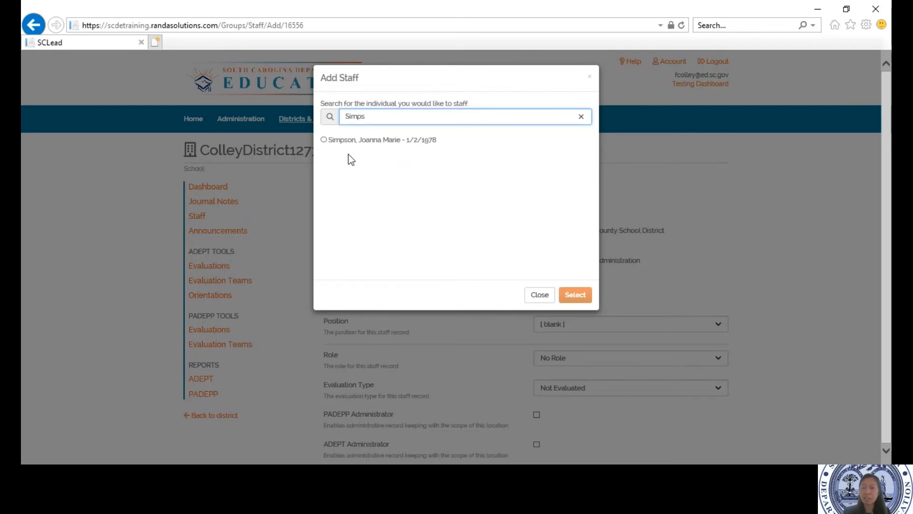
{"action": "left_click", "coordinate": [426, 143]}
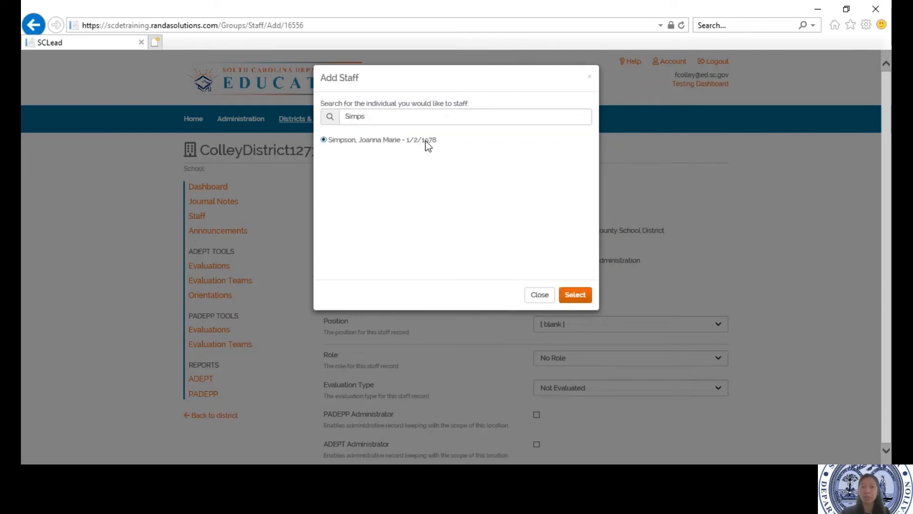
{"action": "left_click", "coordinate": [584, 297]}
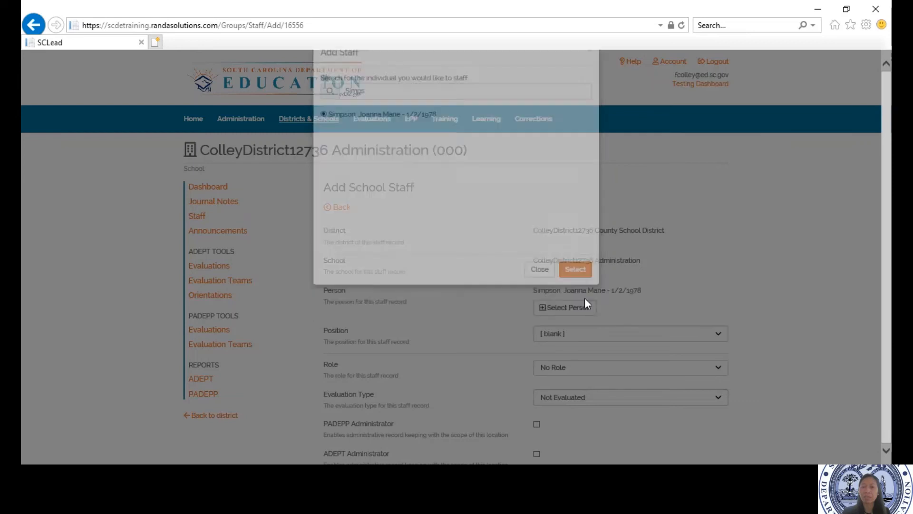
- Set the staff record's position to Other District Office Staff (99) and role to District Staff, and enable ADEPT Administrator
{"action": "left_click_drag", "start_coordinate": [884, 242], "coordinate": [889, 330]}
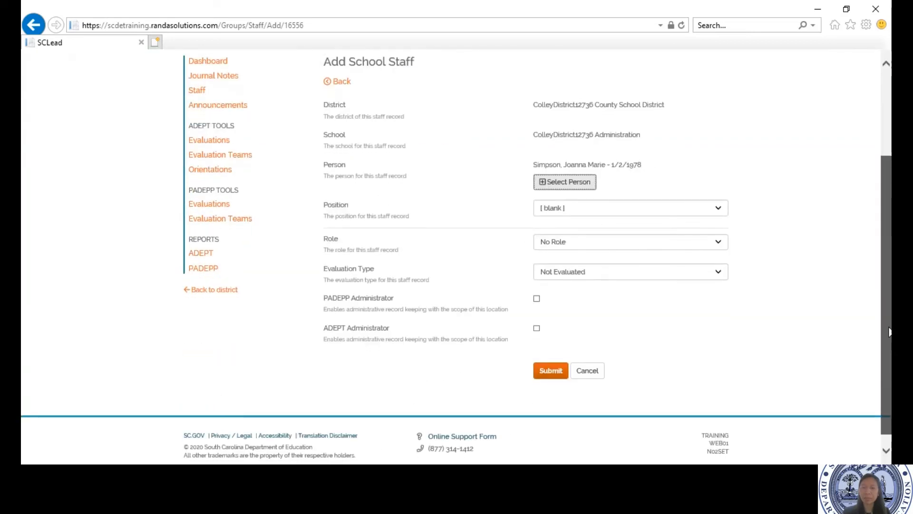
{"action": "left_click", "coordinate": [719, 212]}
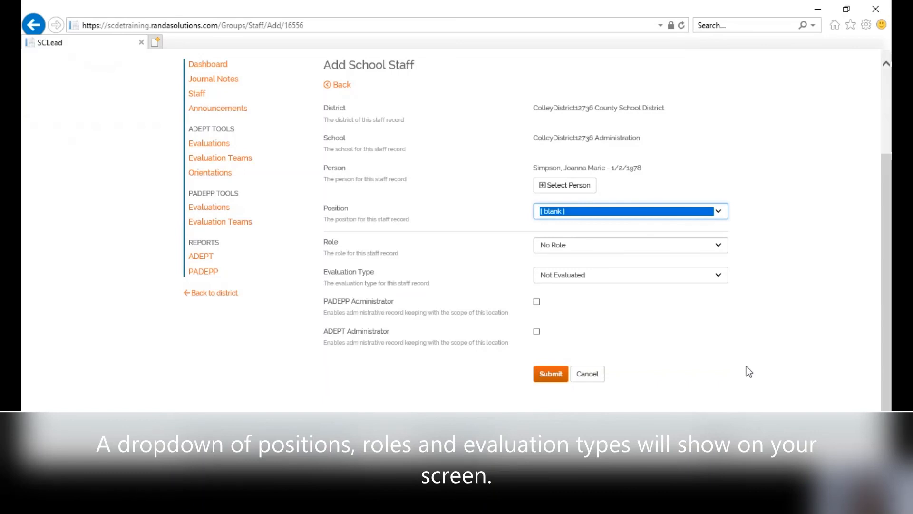
{"action": "key", "text": "o"}
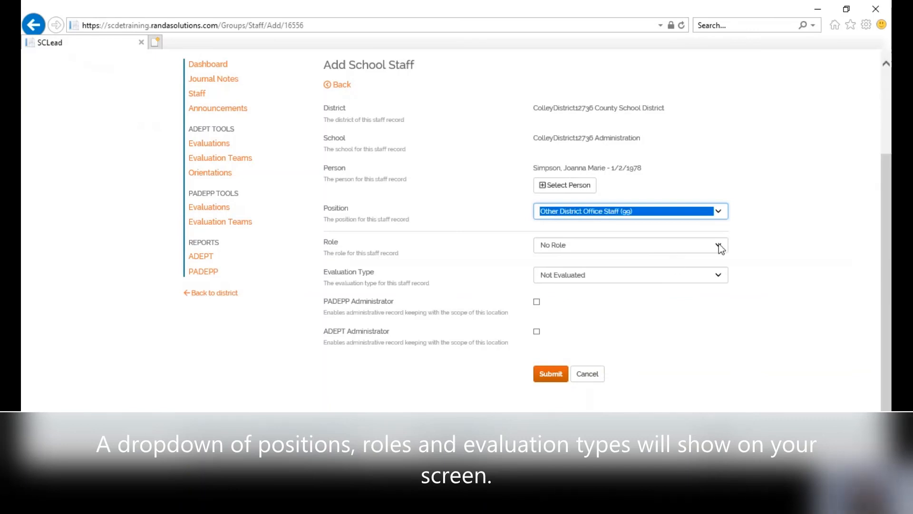
{"action": "key", "text": "Tab"}
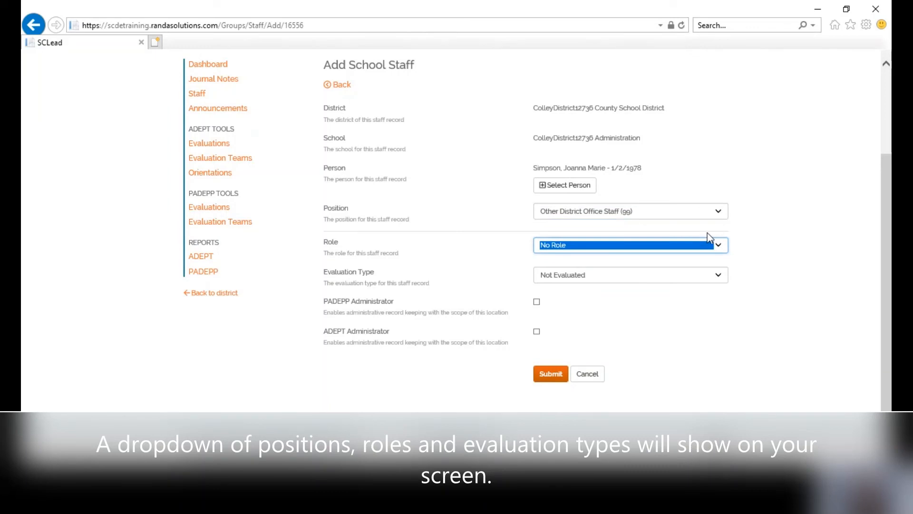
{"action": "key", "text": "d"}
{"action": "scroll", "coordinate": [886, 267], "scroll_direction": "down", "scroll_amount": 1}
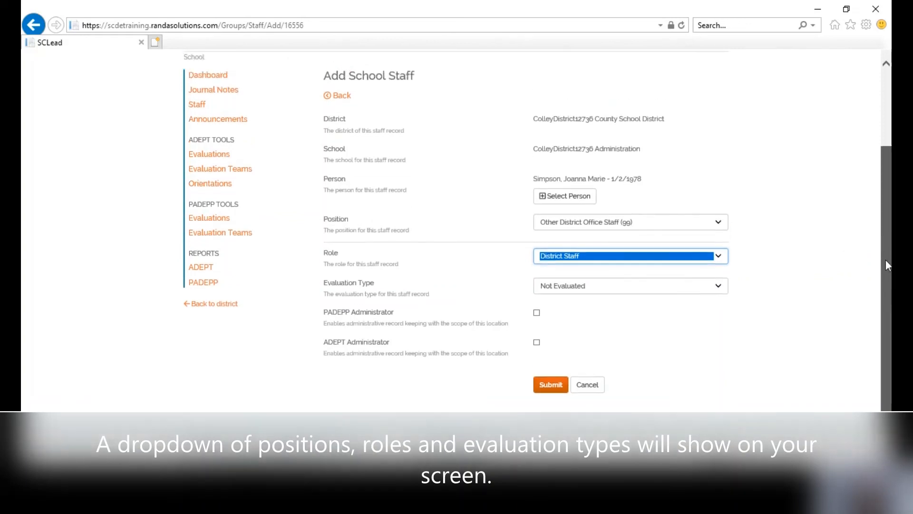
{"action": "scroll", "coordinate": [885, 259], "scroll_direction": "up", "scroll_amount": 3}
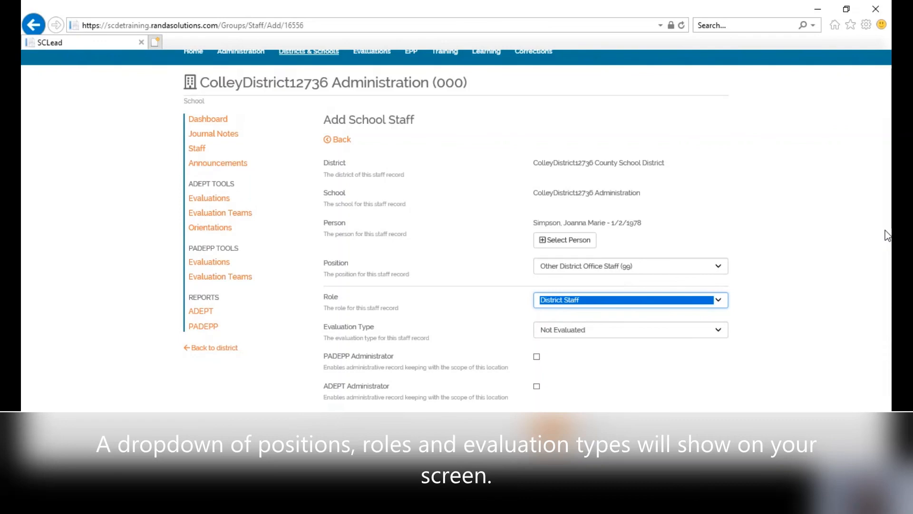
{"action": "left_click", "coordinate": [536, 387]}
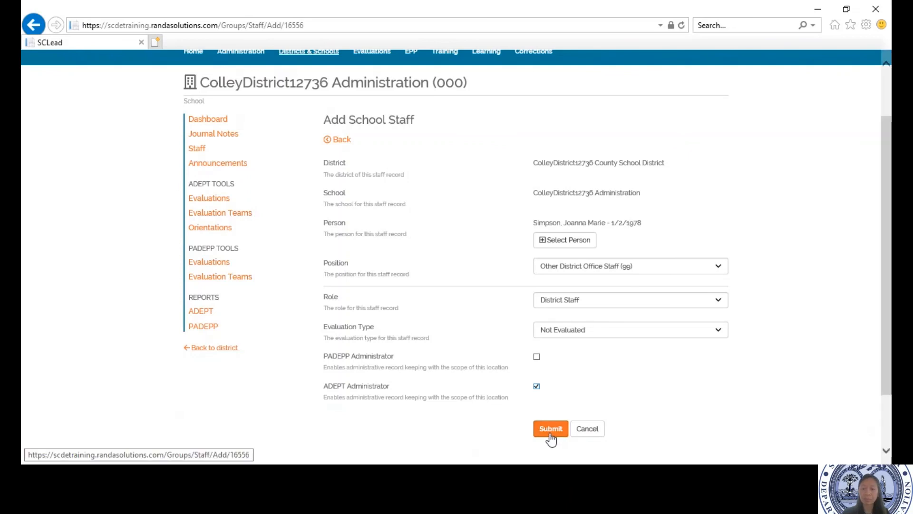
- Submit the new staff record and return to the district's staff, showing the non-evaluated list
{"action": "left_click", "coordinate": [551, 434]}
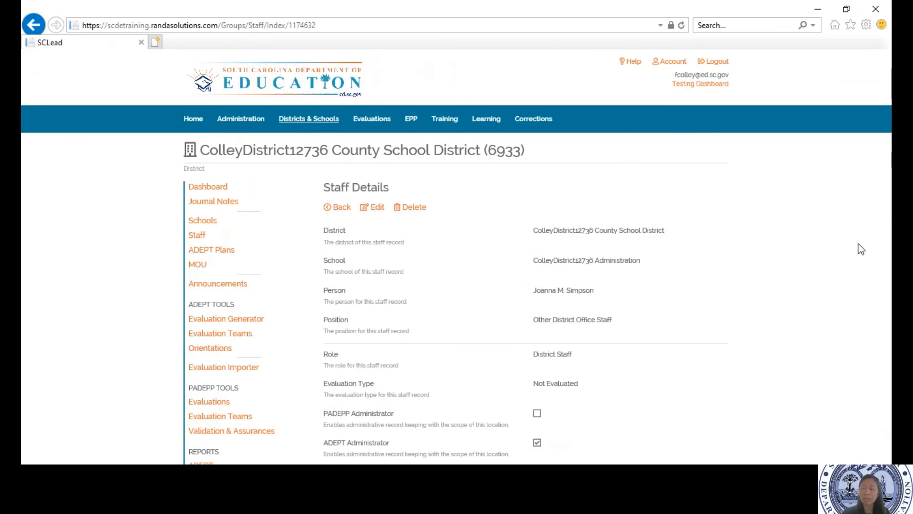
{"action": "scroll", "coordinate": [859, 247], "scroll_direction": "down", "scroll_amount": 3}
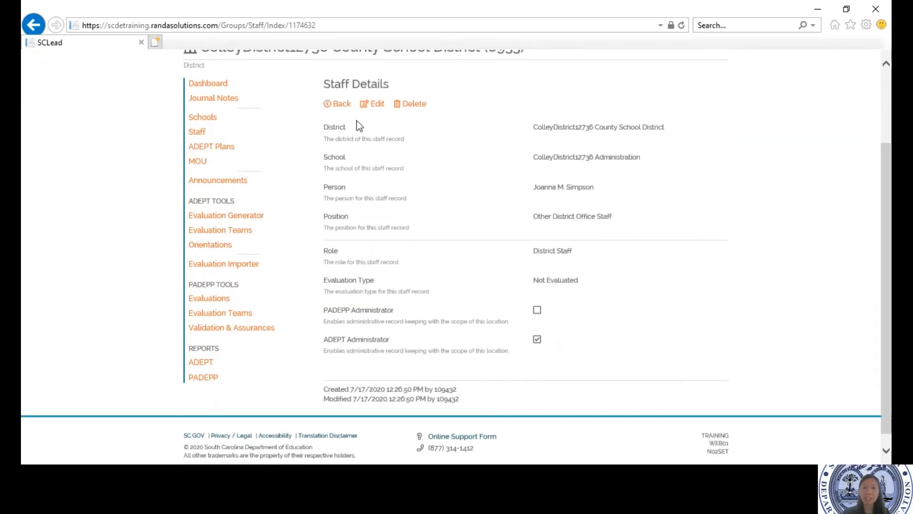
{"action": "left_click", "coordinate": [342, 105]}
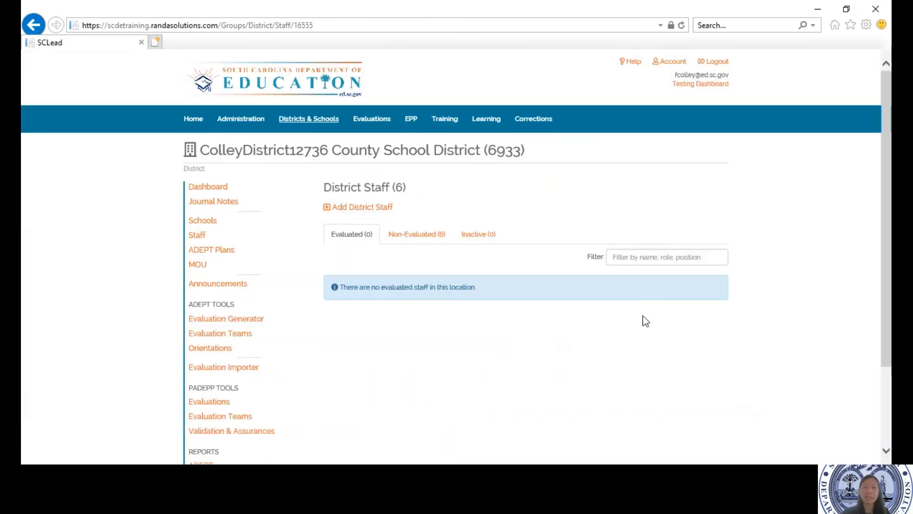
{"action": "left_click", "coordinate": [431, 242]}
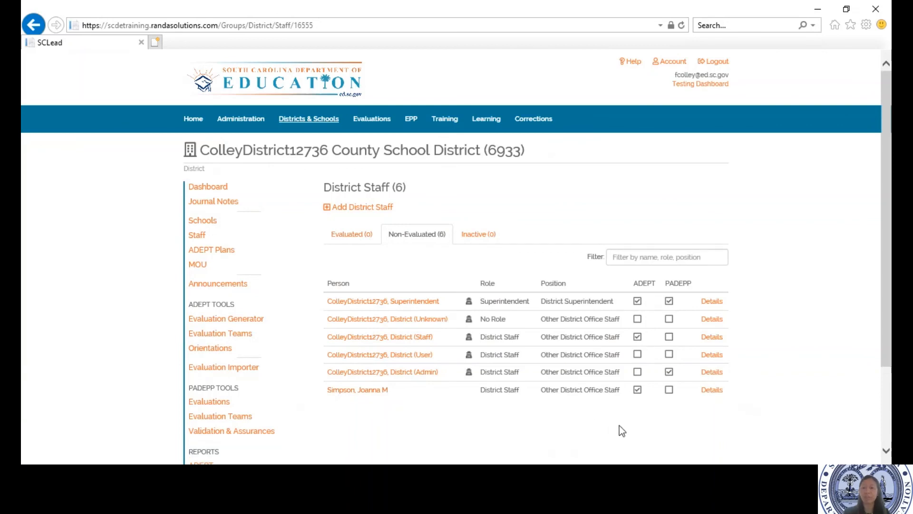
{"action": "scroll", "coordinate": [620, 425], "scroll_direction": "down", "scroll_amount": 3}
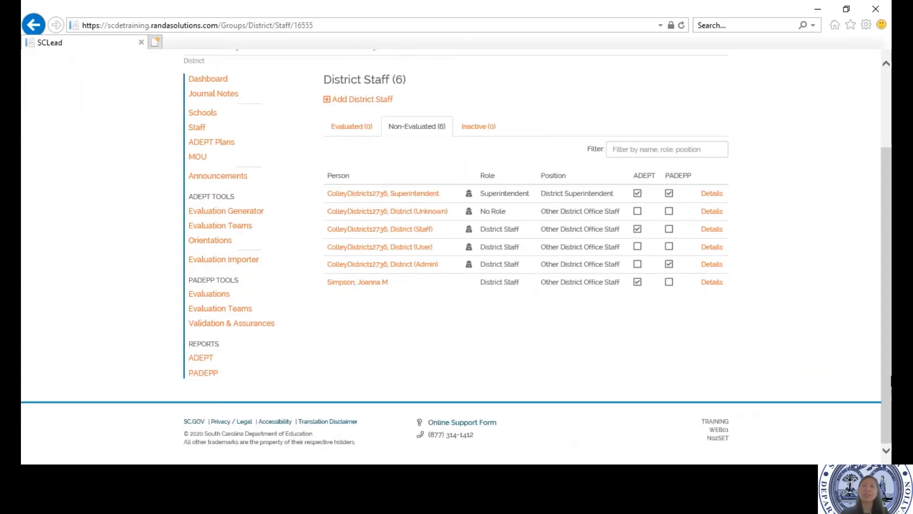